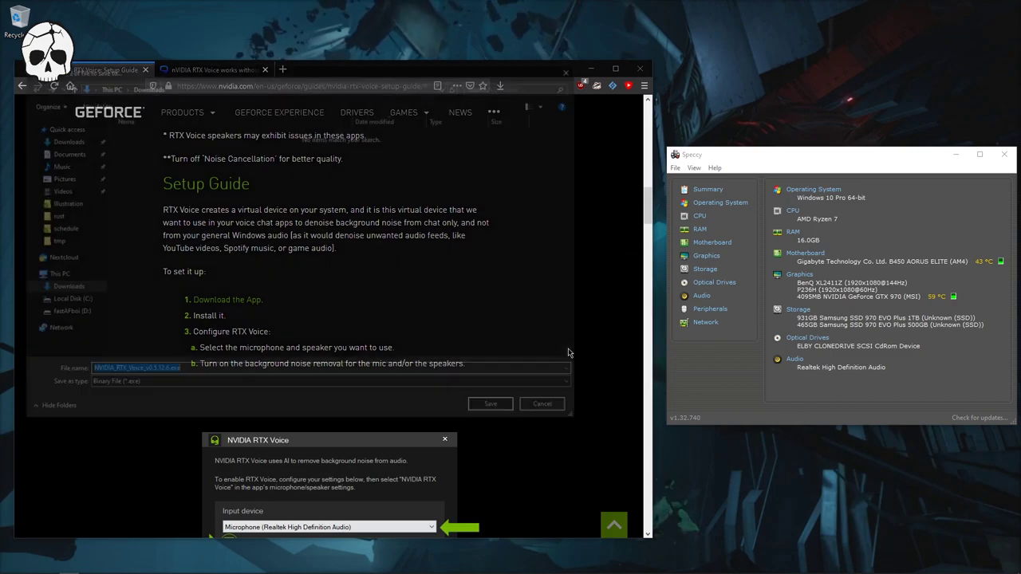
- Save NVIDIA_RTX_Voice_v0.5.12.6.exe to Downloads and highlight the <constraints> block in the Guru3D thread's instructions
click(496, 410)
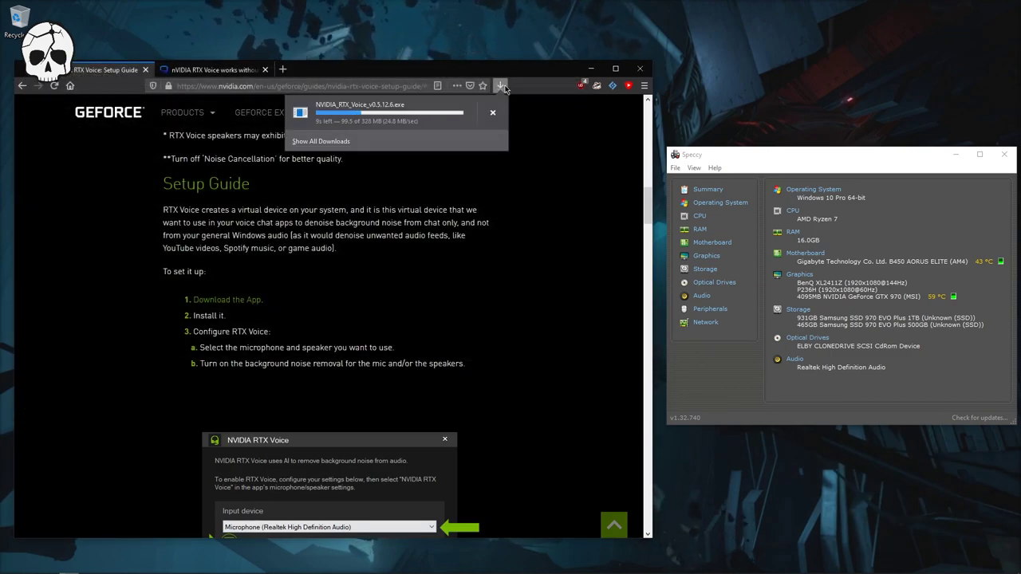
click(199, 70)
drag(170, 368, 125, 349)
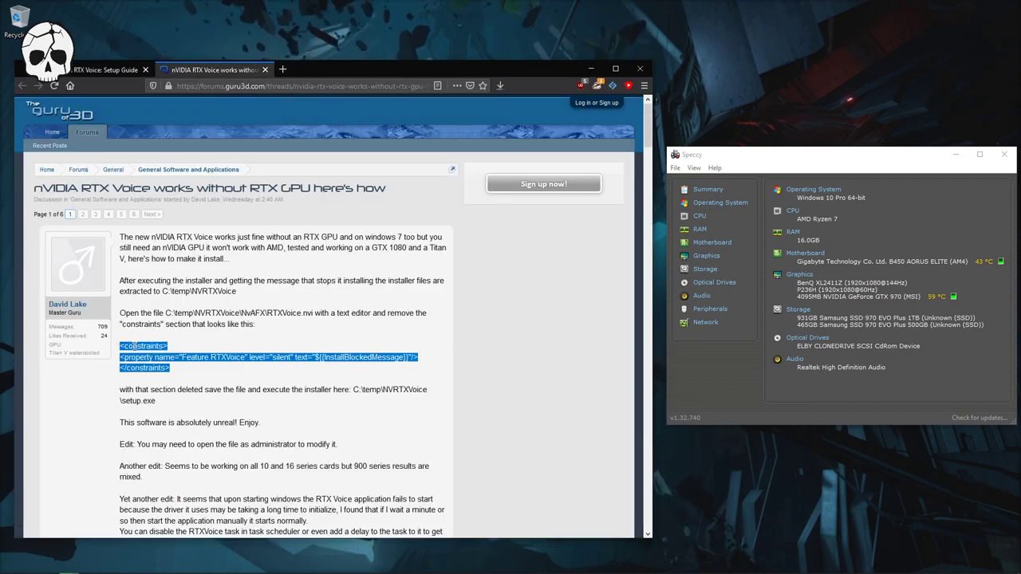
- Run the downloaded NVIDIA_RTX_Voice_v0.5.12.6.exe from its folder so it extracts its files, and close the installer at the system check
click(501, 86)
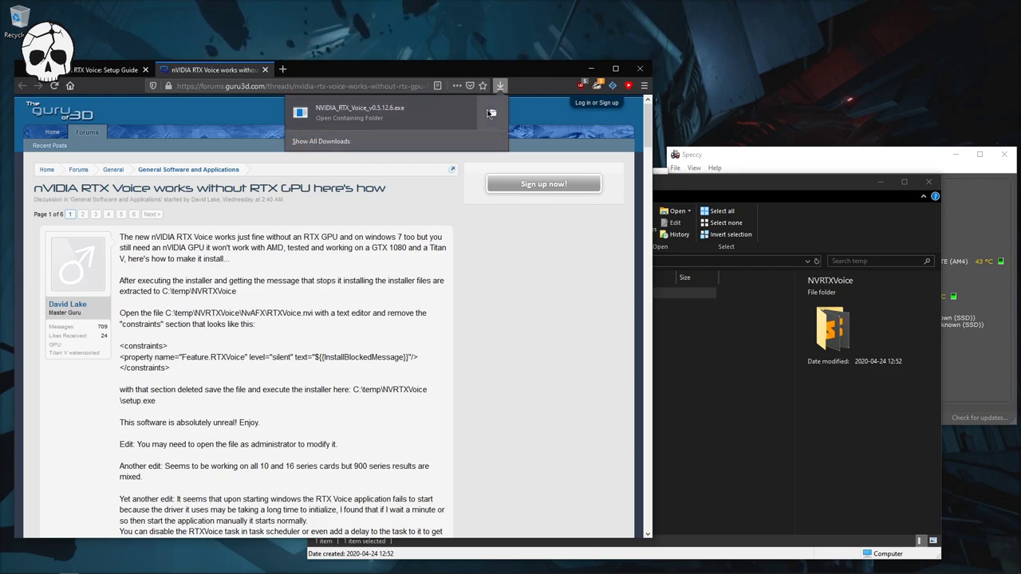
click(493, 110)
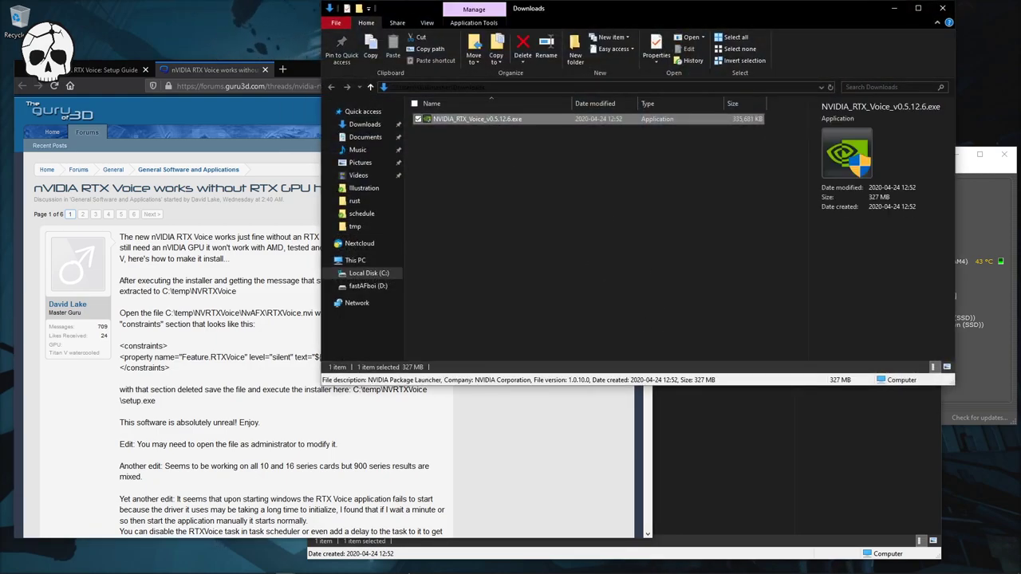
mouse_move(409, 573)
click(305, 566)
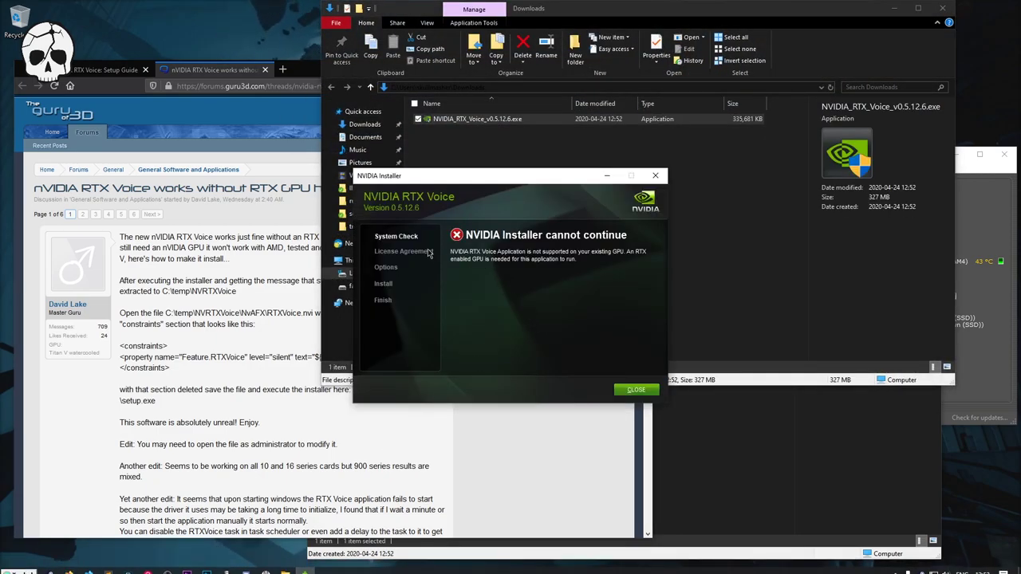
drag(481, 181, 399, 208)
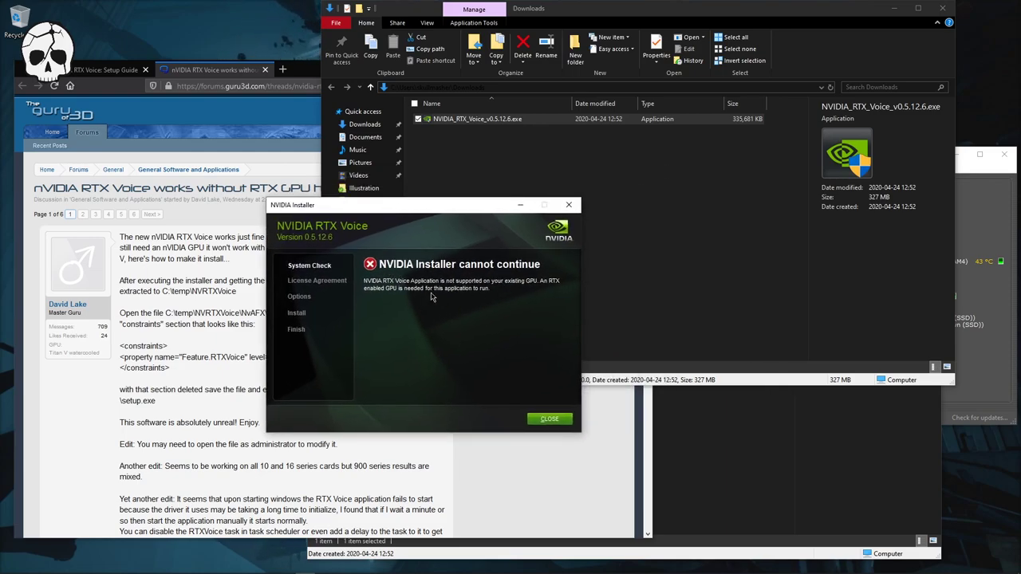
click(550, 419)
- Switch to the temp folder in File Explorer and open NVRTXVoice\NvAFX
key(alt+Tab)
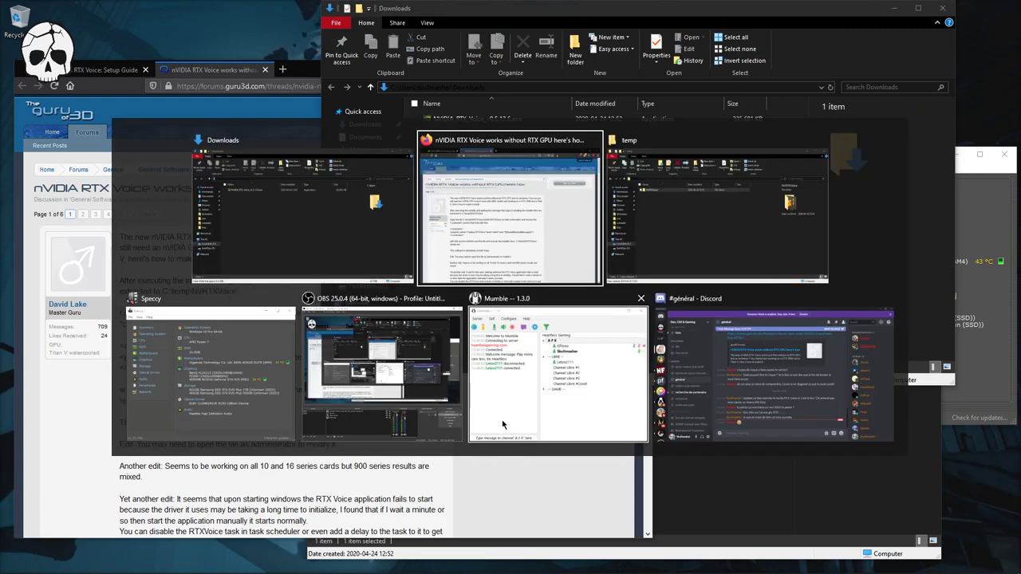
key(alt+Tab)
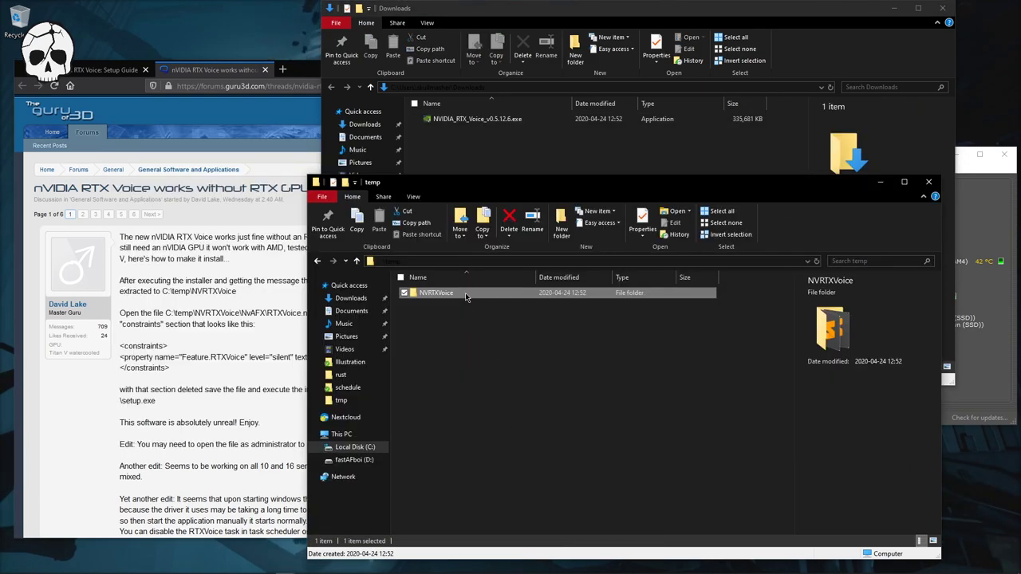
click(478, 318)
click(419, 261)
double_click(436, 293)
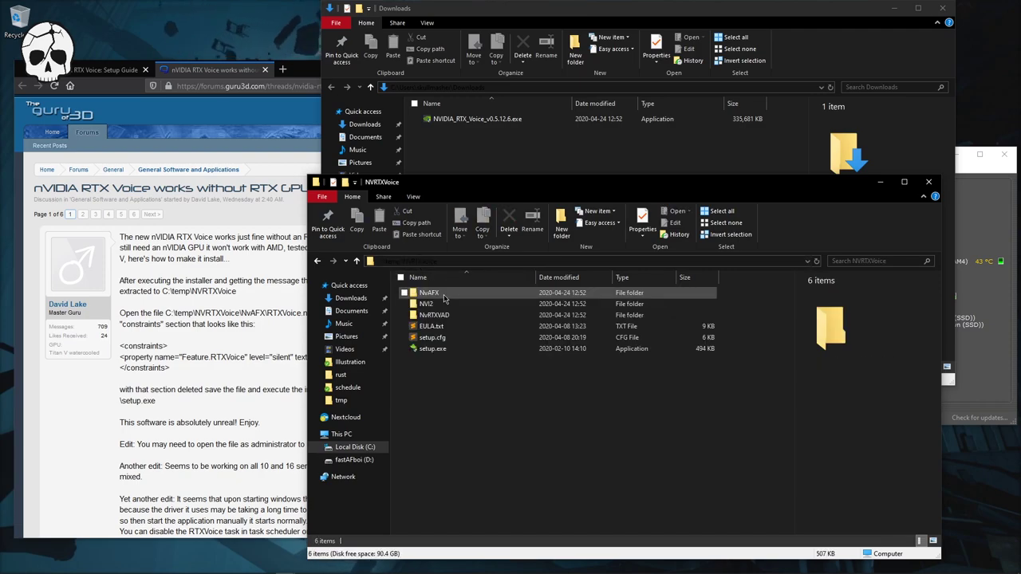
double_click(431, 293)
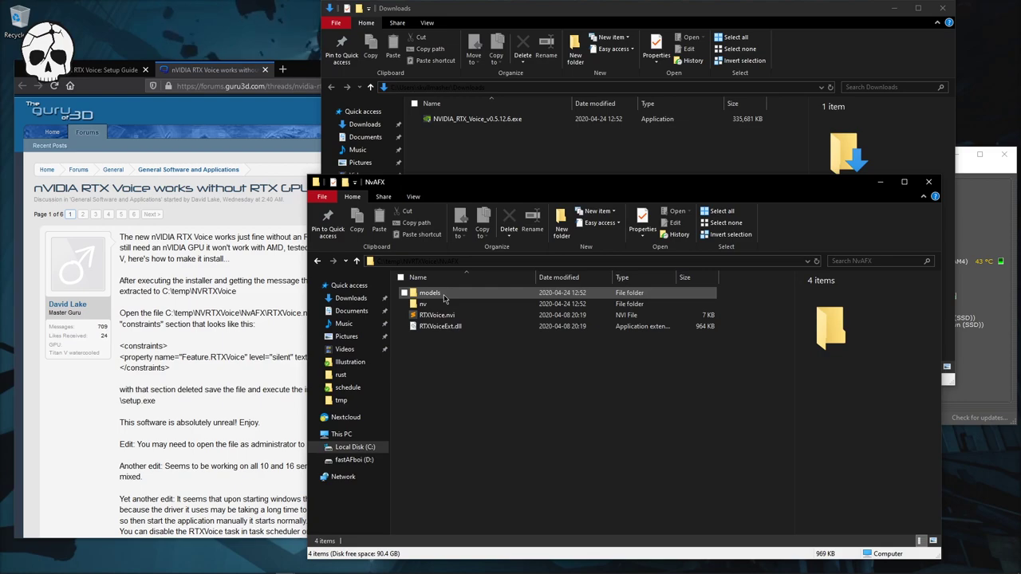
- Copy RTXVoice.nvi from the NvAFX folder into the Downloads folder
click(452, 316)
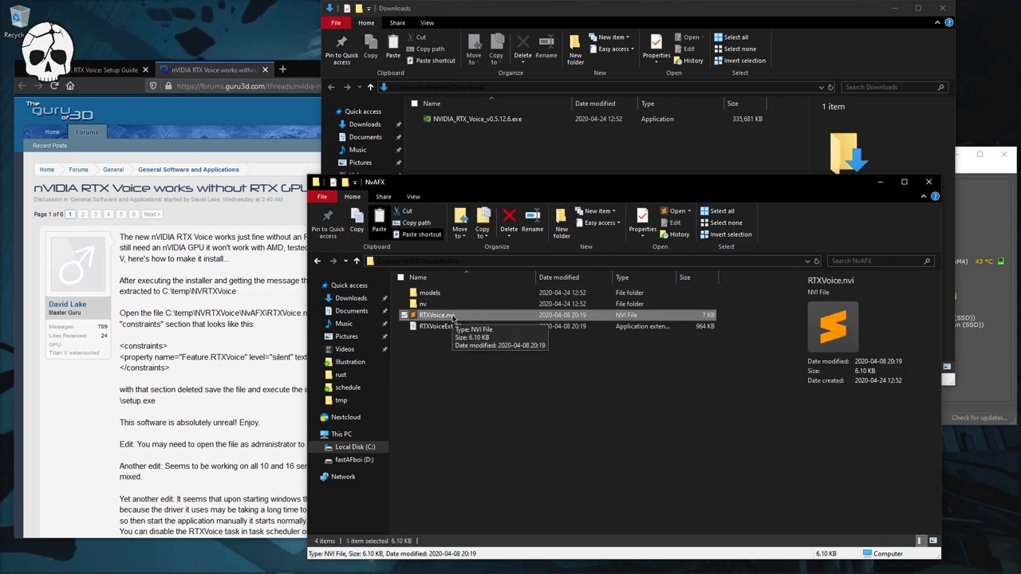
click(365, 299)
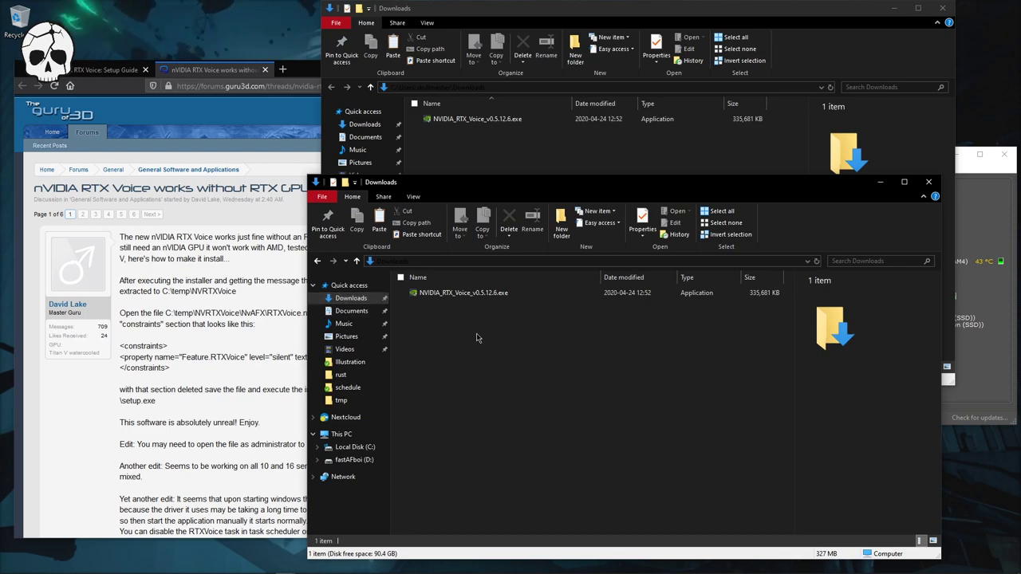
key(alt+Left)
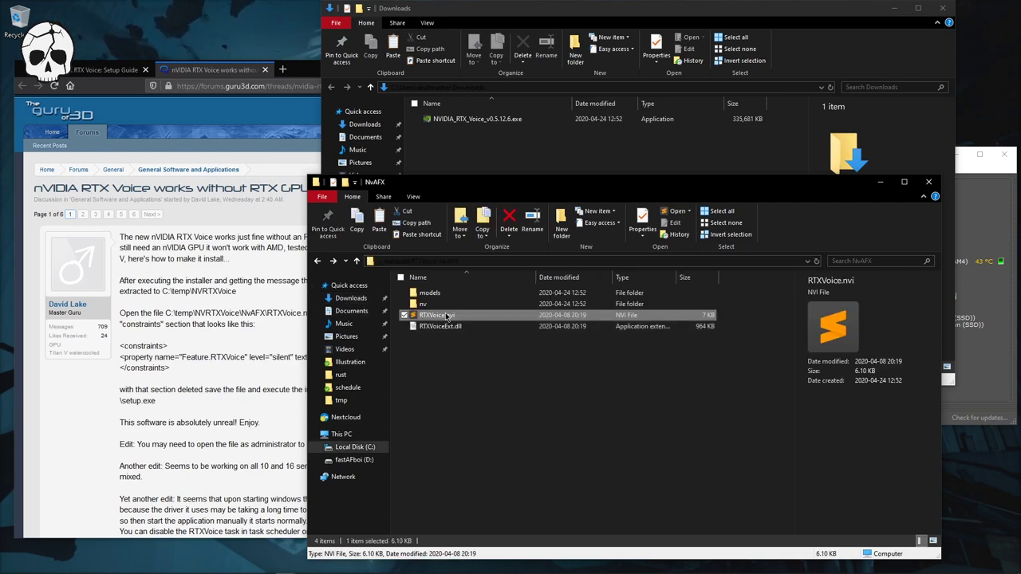
click(365, 299)
key(ctrl+v)
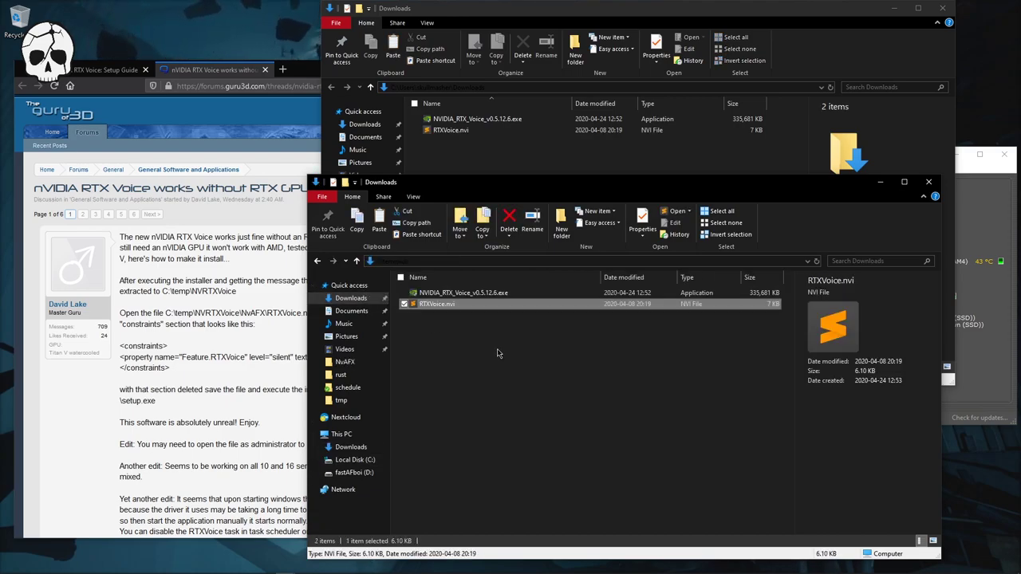
- Open the Downloads copy of RTXVoice.nvi in Sublime Text
right_click(468, 307)
click(447, 337)
key(super)
click(113, 569)
drag(436, 303, 238, 312)
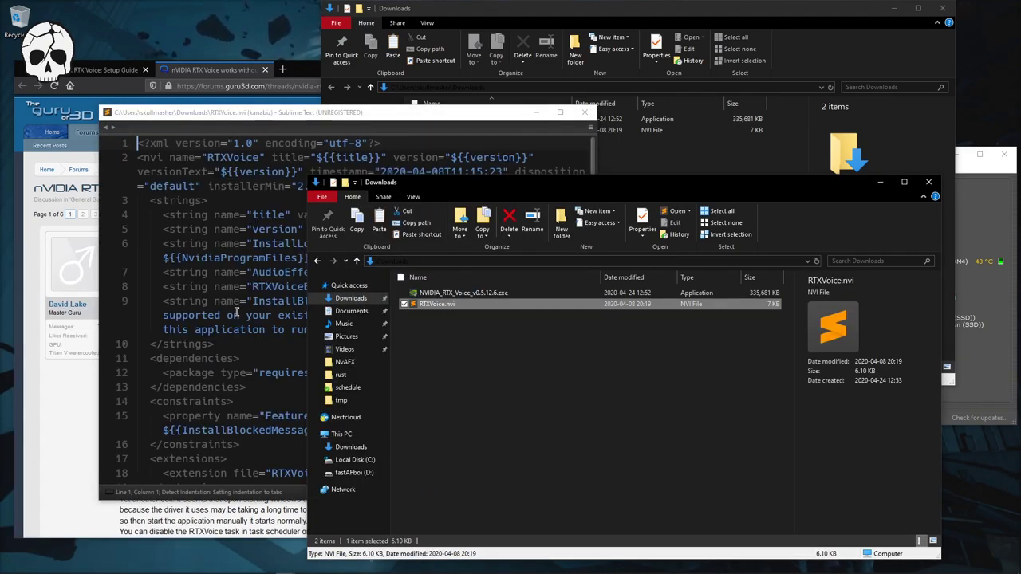
- Delete the whole <constraints> block with the Feature.RTXVoice property from RTXVoice.nvi and save the file
click(182, 301)
key(ctrl+f)
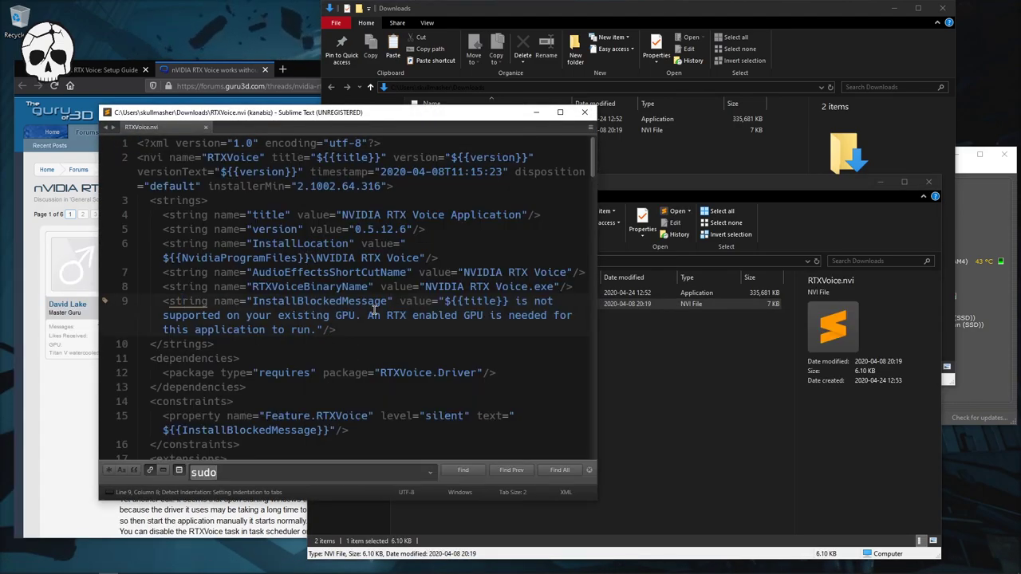
text(cons)
key(Escape)
key(Down)
key(Down)
key(End)
key(shift+Up)
key(shift+Up)
key(shift+End)
key(shift+Up)
key(shift+Up)
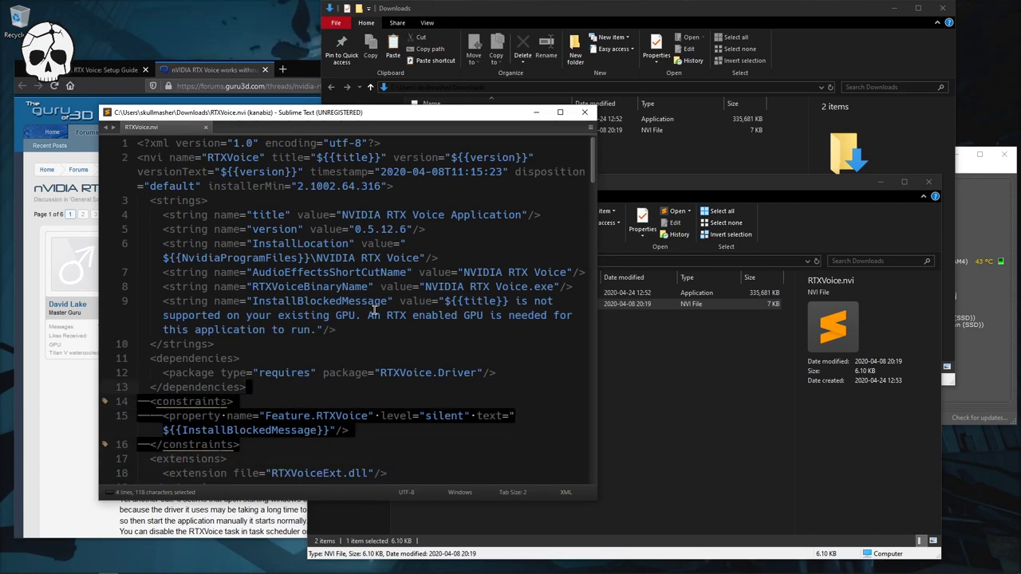
key(Delete)
key(ctrl+s)
- Copy the edited RTXVoice.nvi into C:\temp\NVRTXVoice\NvAFX, replacing the original file with administrator permission
click(600, 401)
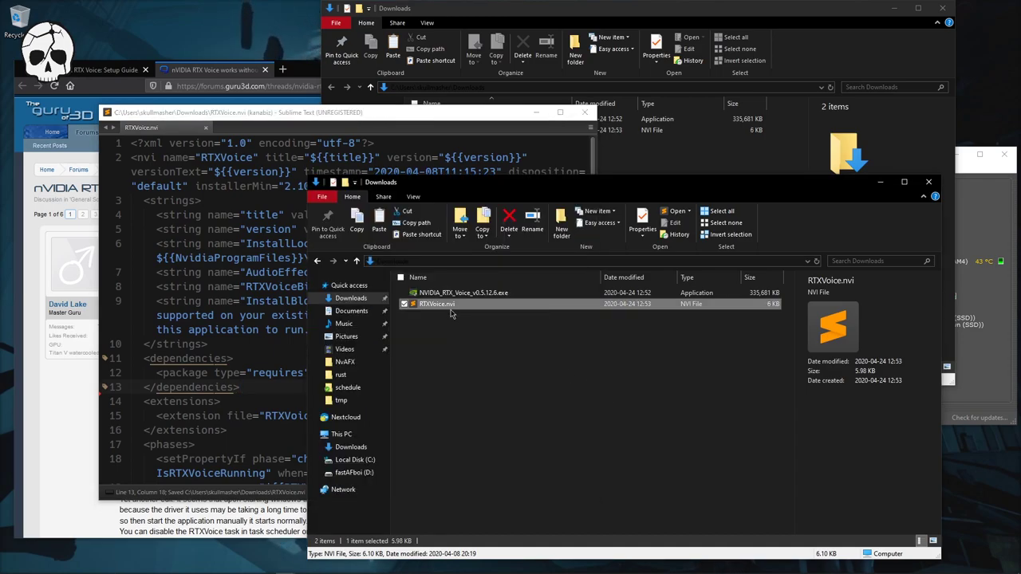
key(alt+Tab)
key(alt+Tab)
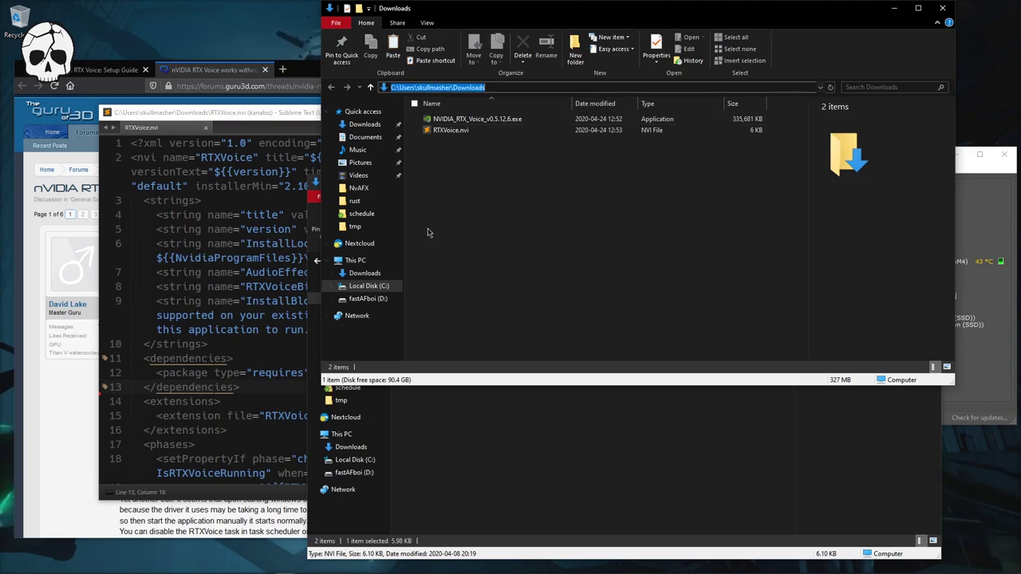
click(386, 288)
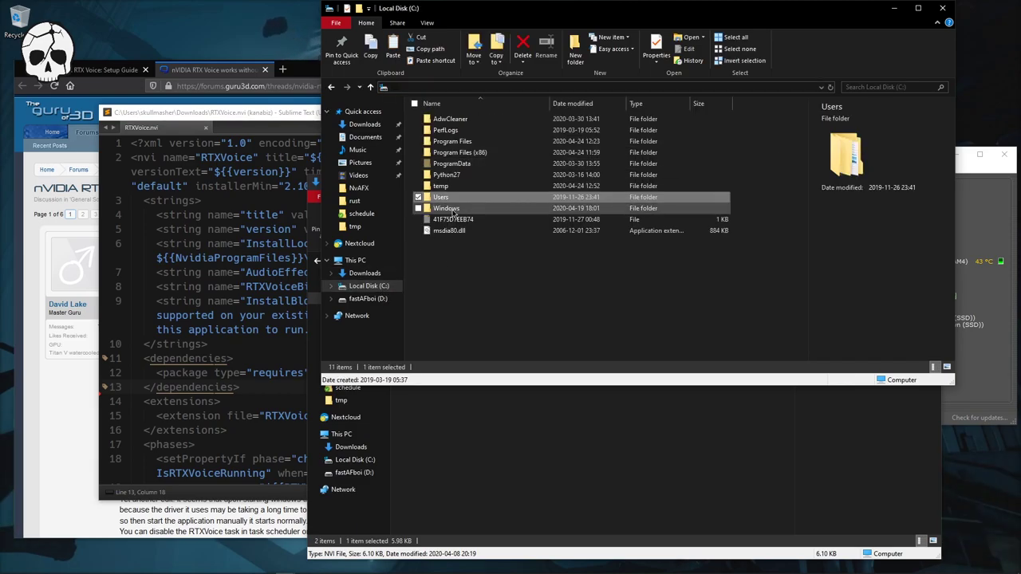
double_click(453, 185)
double_click(450, 120)
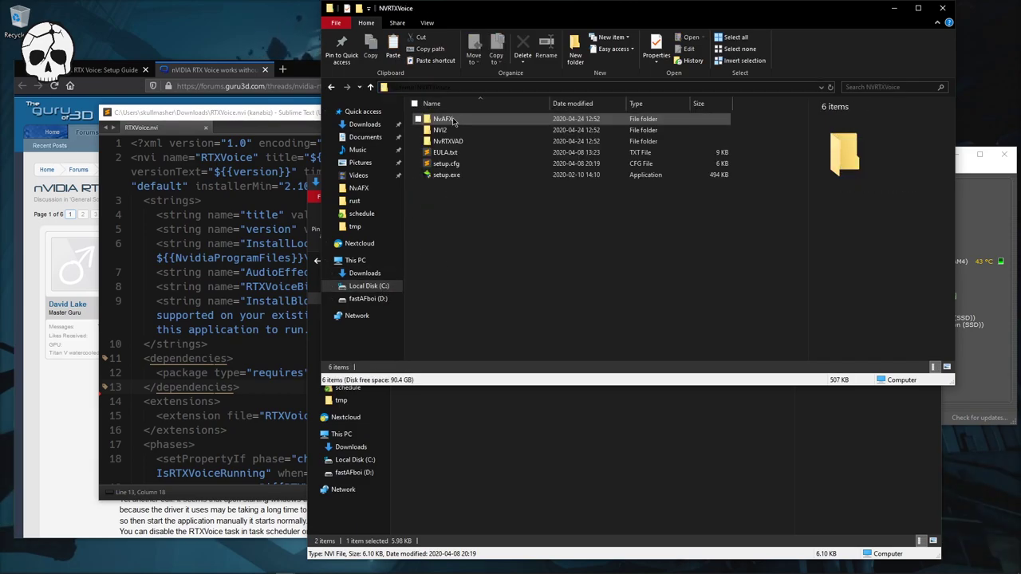
double_click(447, 120)
key(ctrl+v)
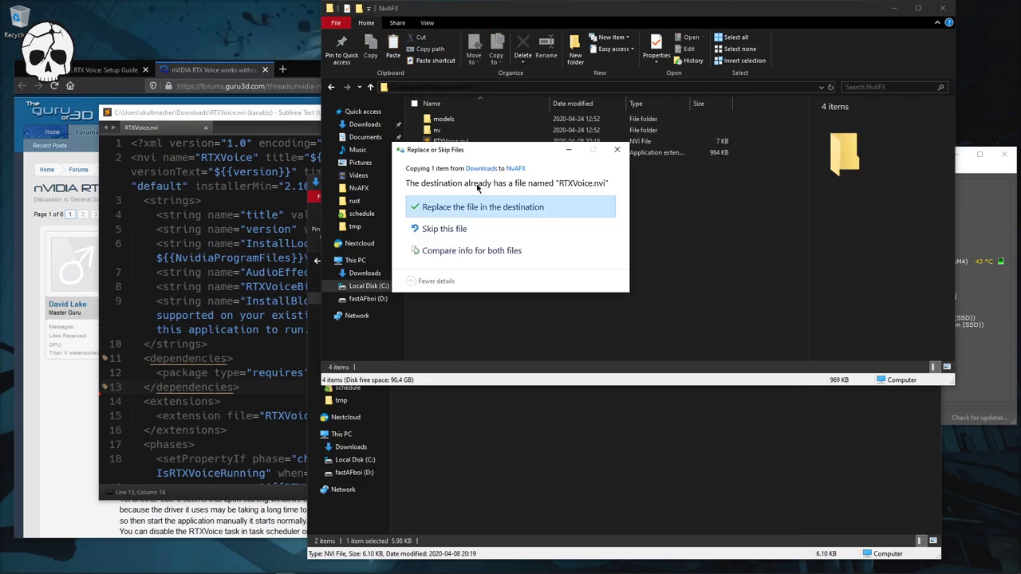
click(465, 209)
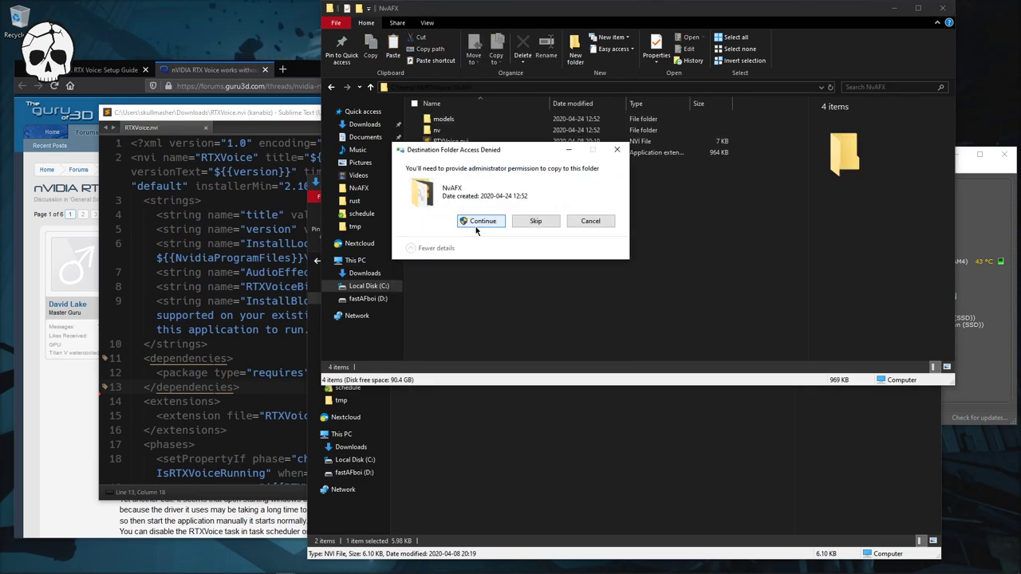
click(480, 223)
click(481, 230)
- Run setup.exe from the NVRTXVoice folder, accept the license agreement, install NVIDIA RTX Voice and close the finished installer
key(BackSpace)
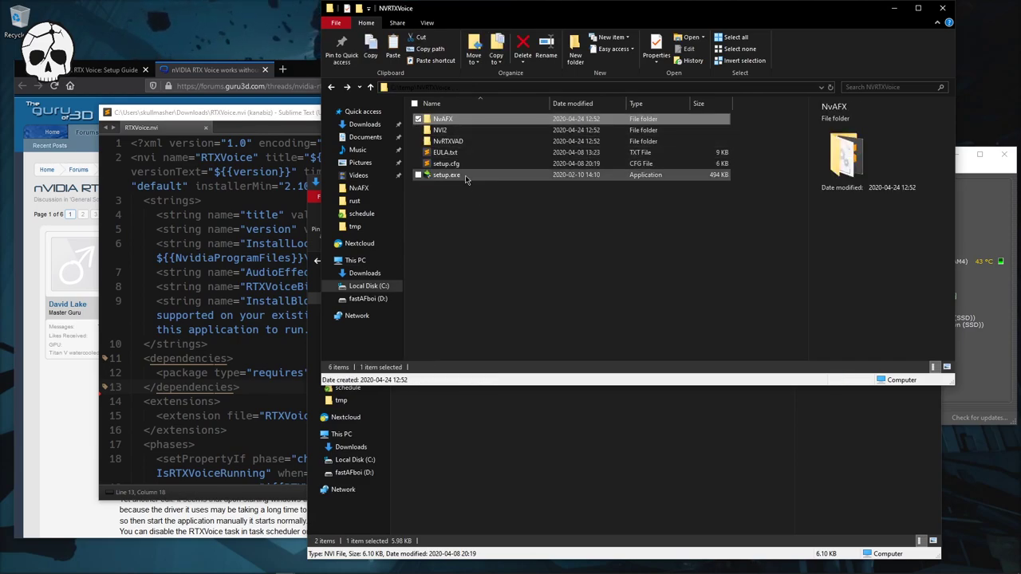
double_click(465, 175)
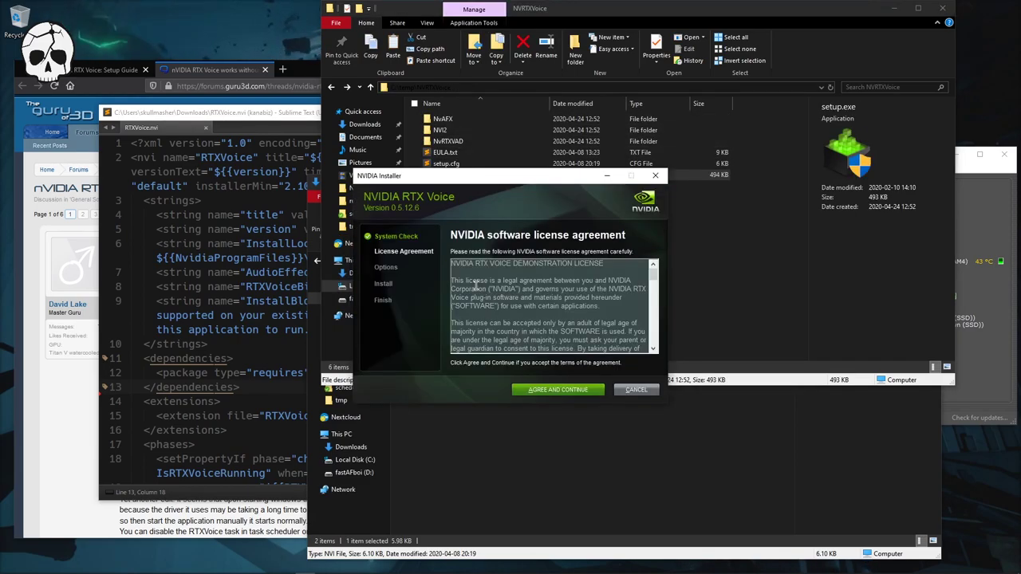
click(562, 390)
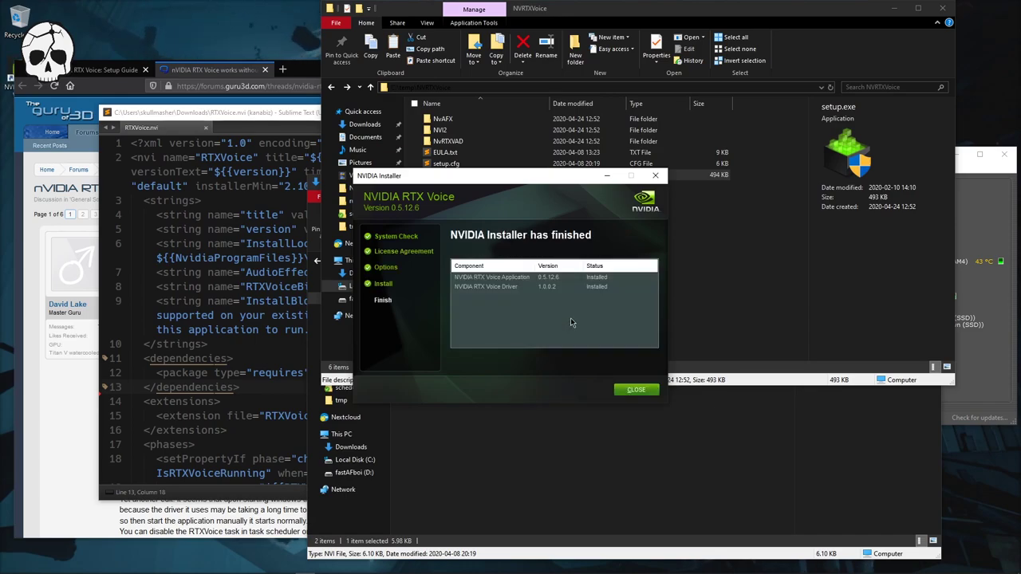
click(636, 390)
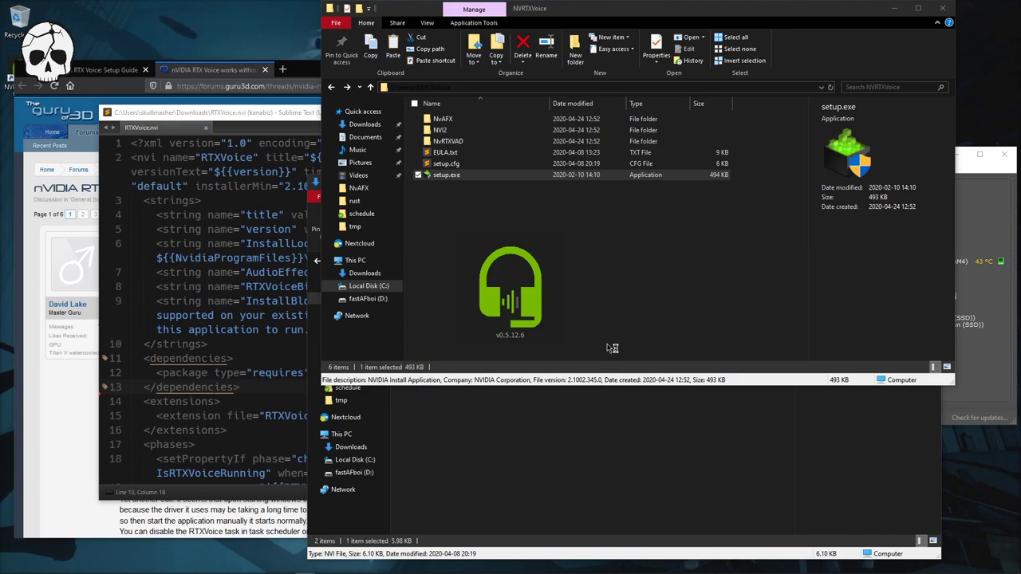
- Select Microphone (Samson C01U) as the RTX Voice input device and switch its background noise removal off and back on
click(449, 268)
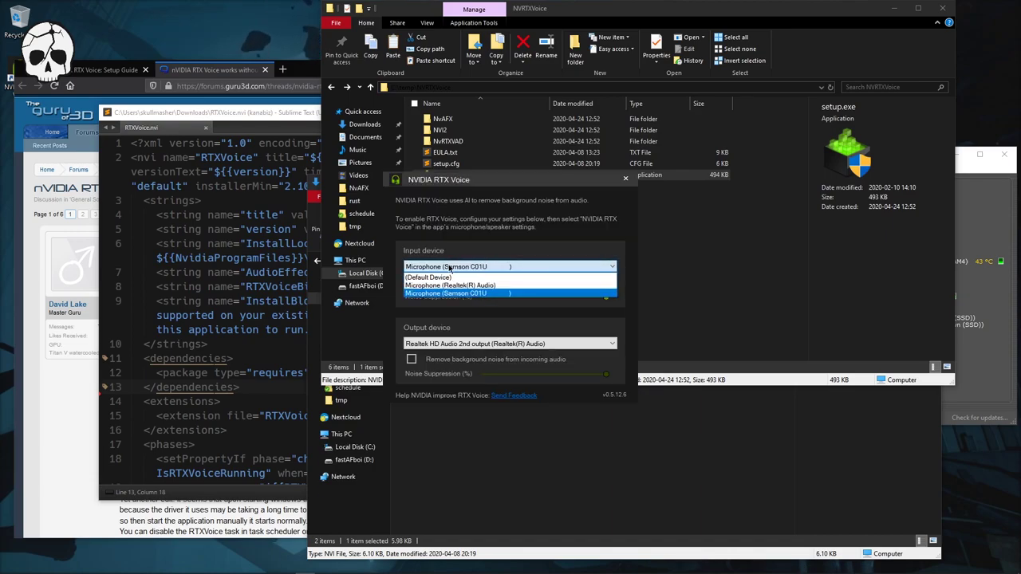
click(494, 267)
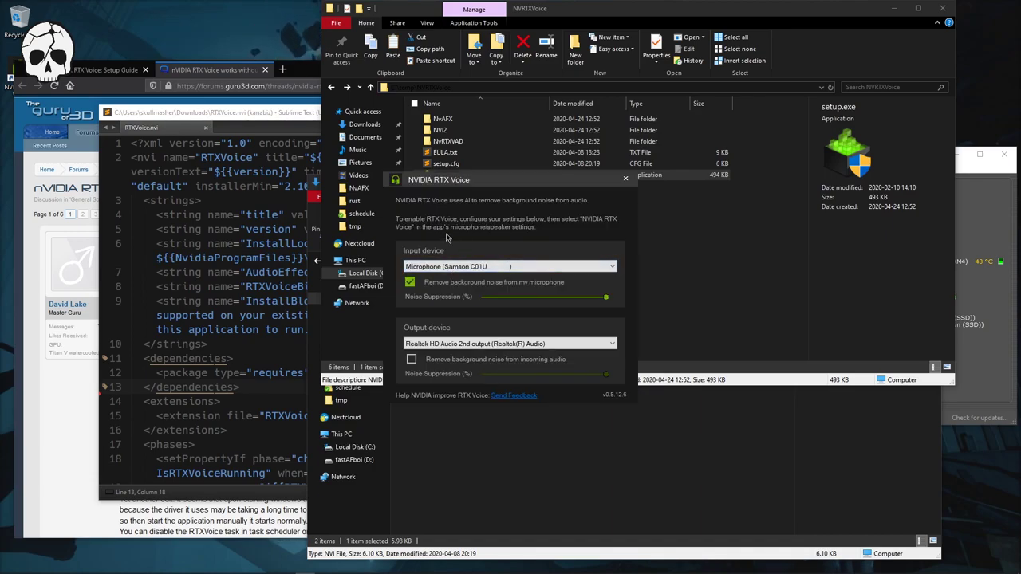
click(441, 268)
click(438, 296)
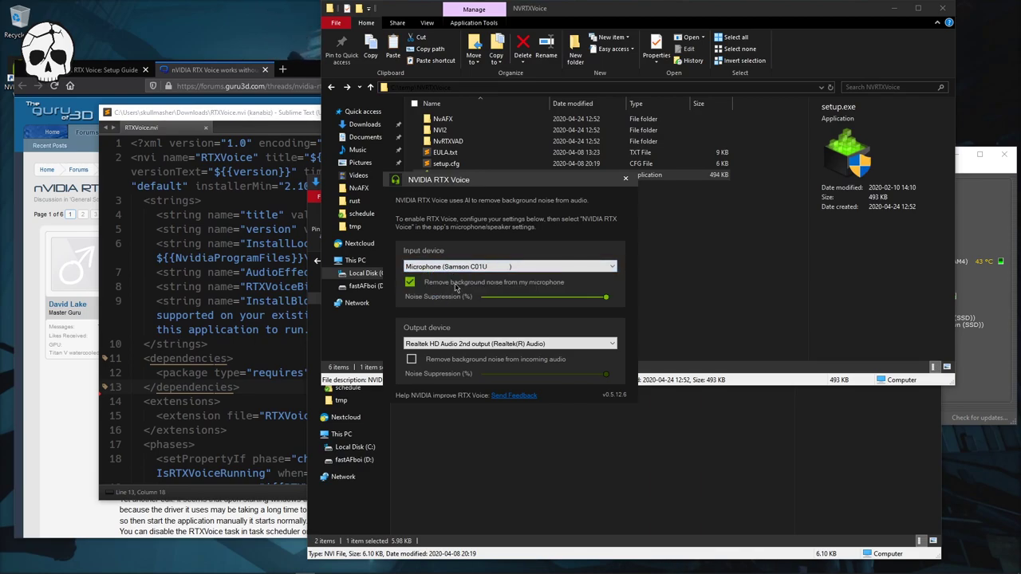
click(410, 282)
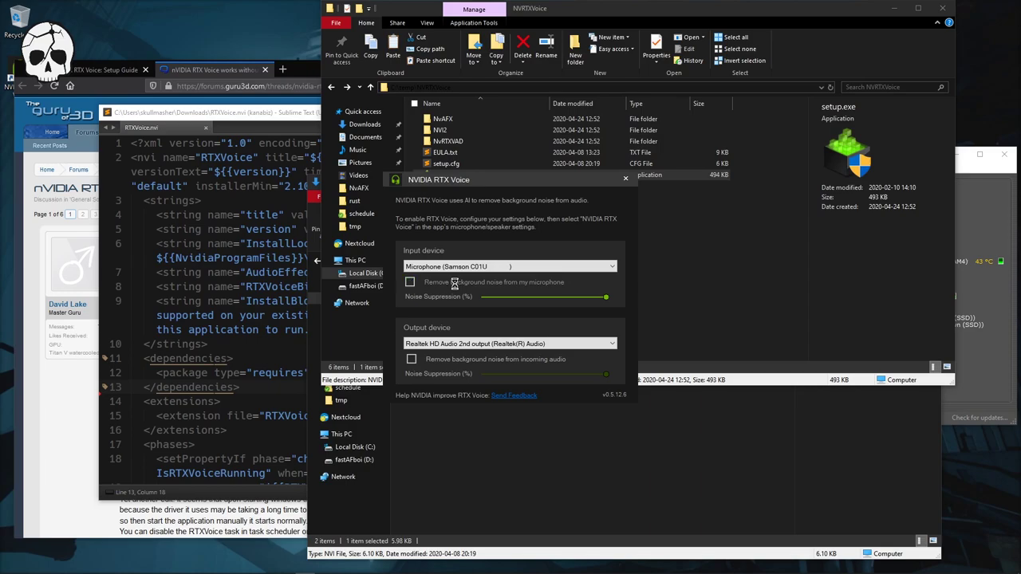
click(409, 282)
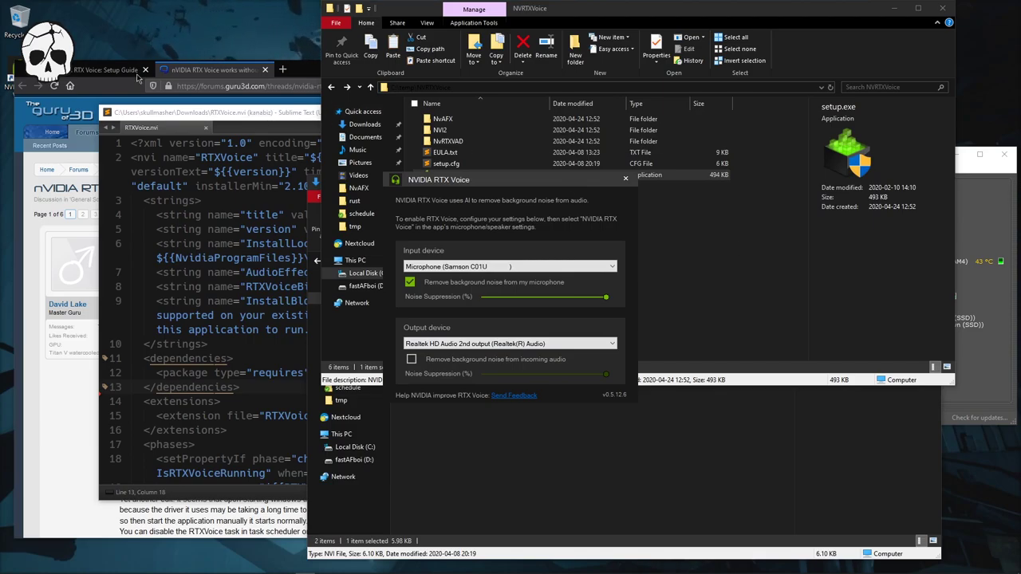
- Switch to the NVIDIA RTX Voice setup guide in the browser and view its OBS Studio configuration instructions
click(75, 72)
scroll(114, 308, up, 10)
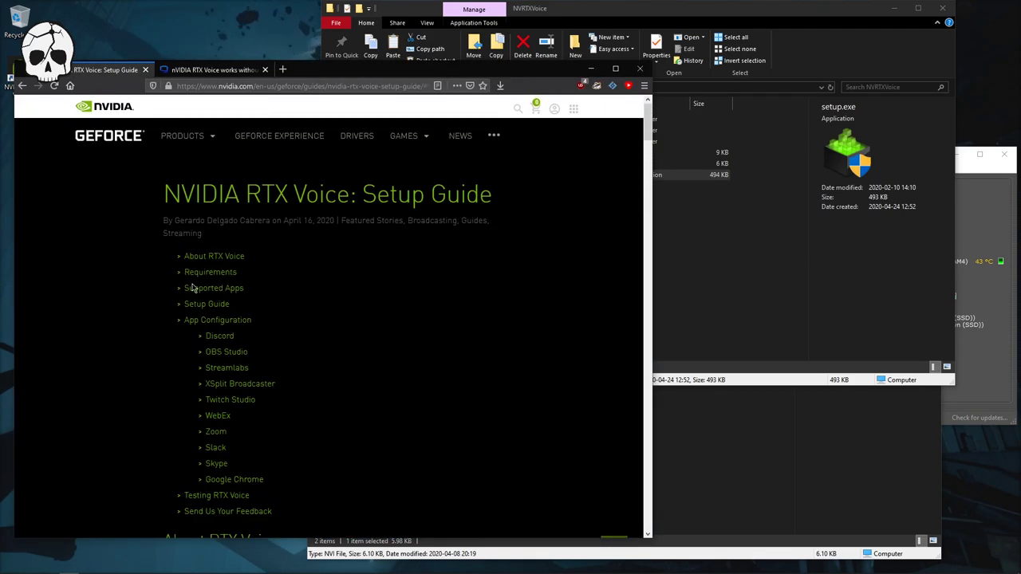
click(217, 351)
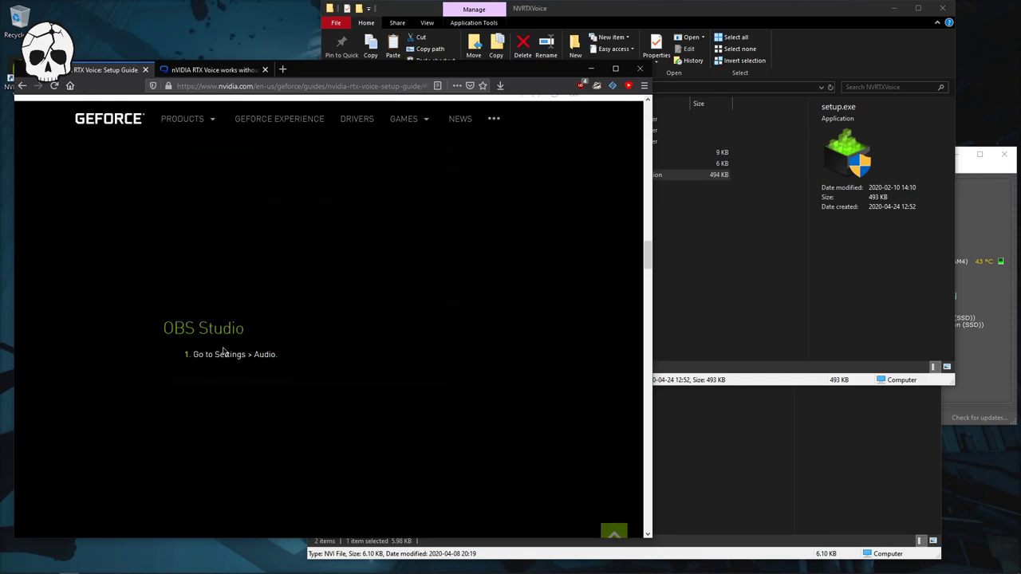
scroll(346, 359, down, 5)
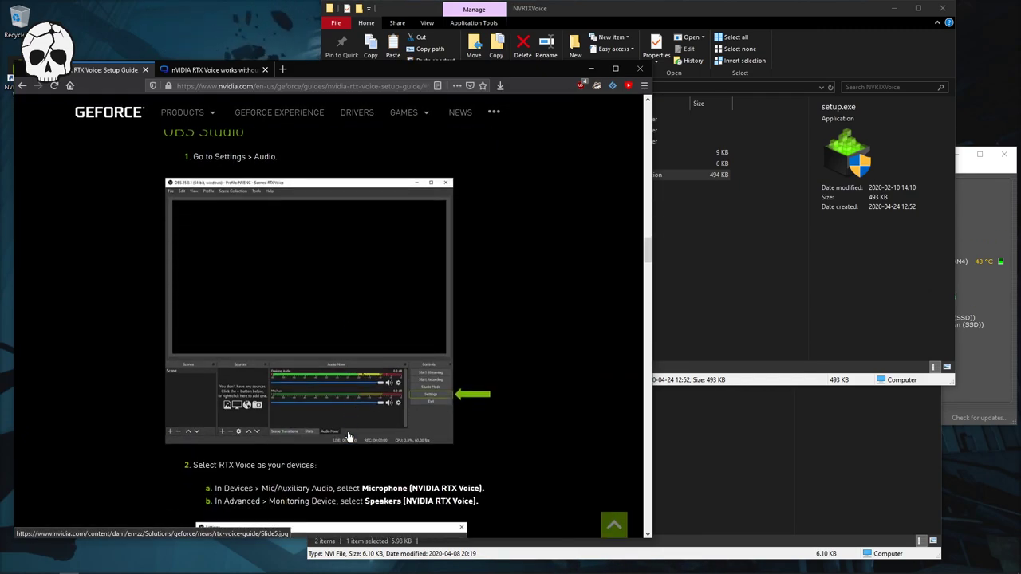
- Switch to Mumble and set its audio input device to Microphone (NVIDIA RTX Voice) in the configuration
scroll(343, 416, down, 3)
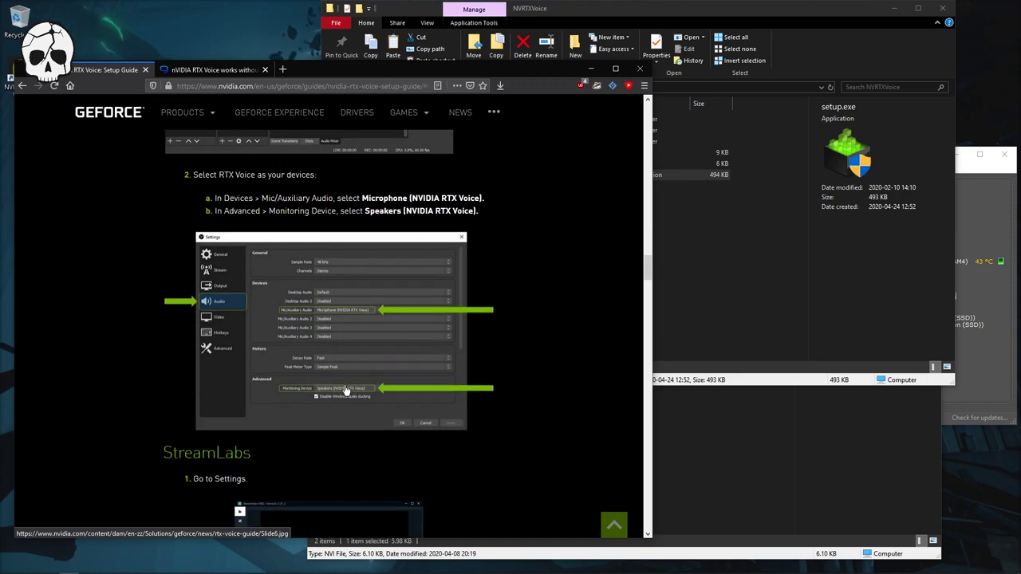
mouse_move(247, 566)
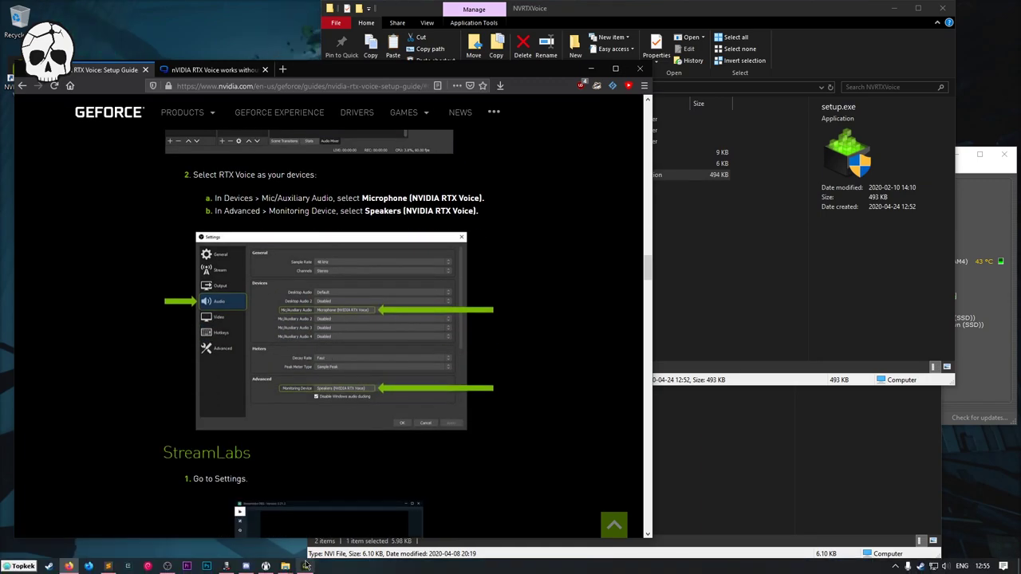
click(266, 566)
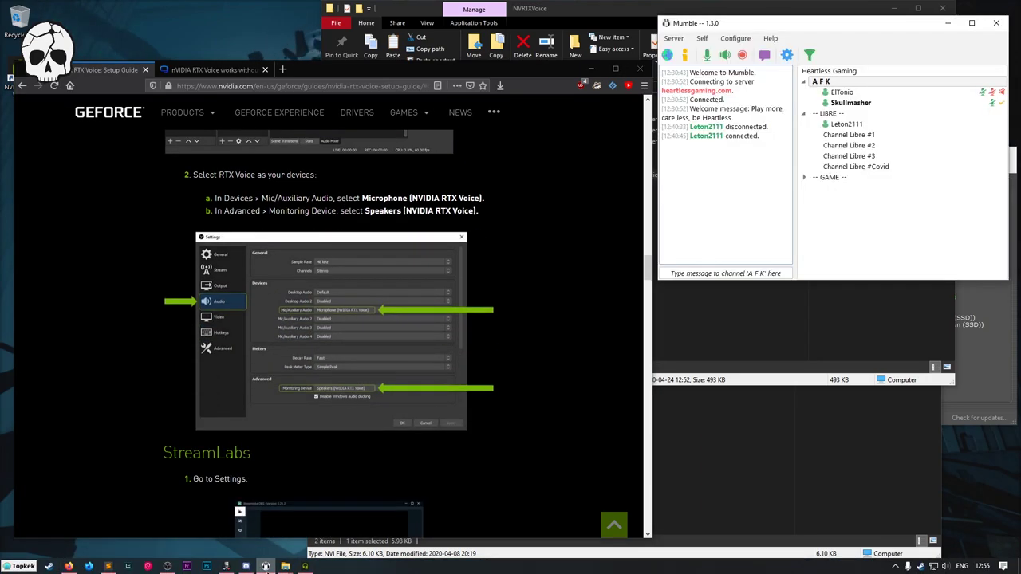
click(734, 39)
click(744, 53)
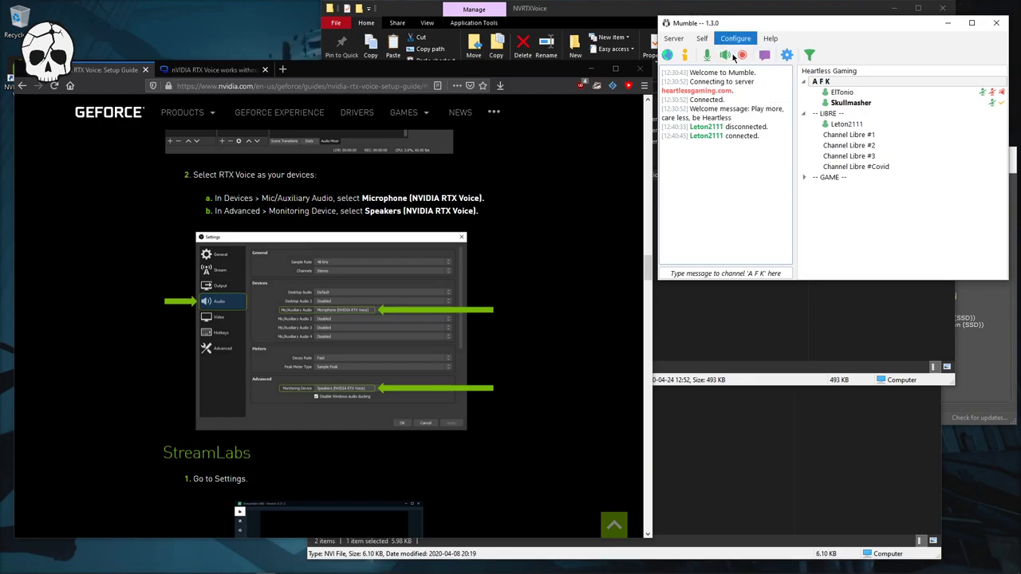
click(515, 91)
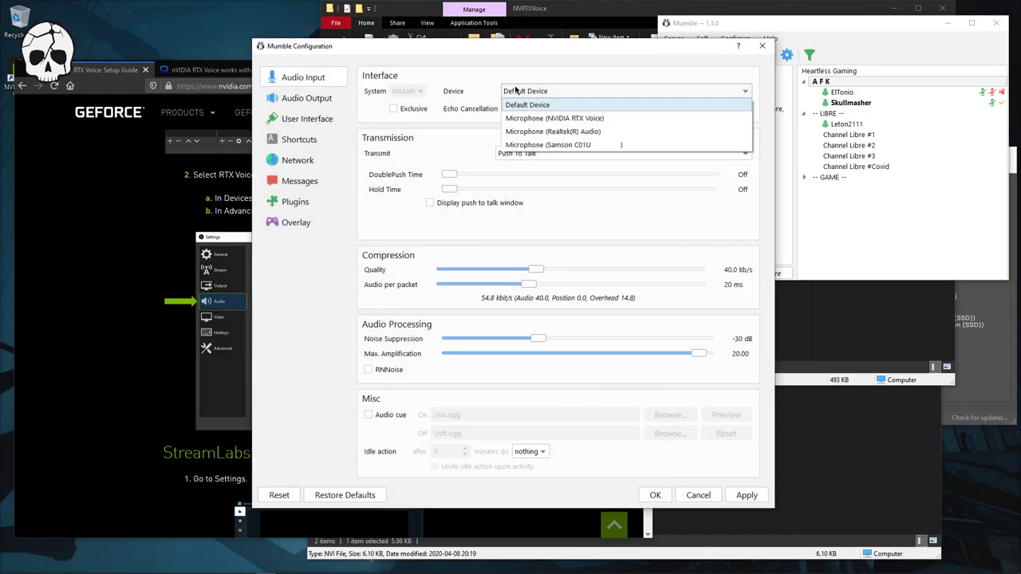
click(561, 119)
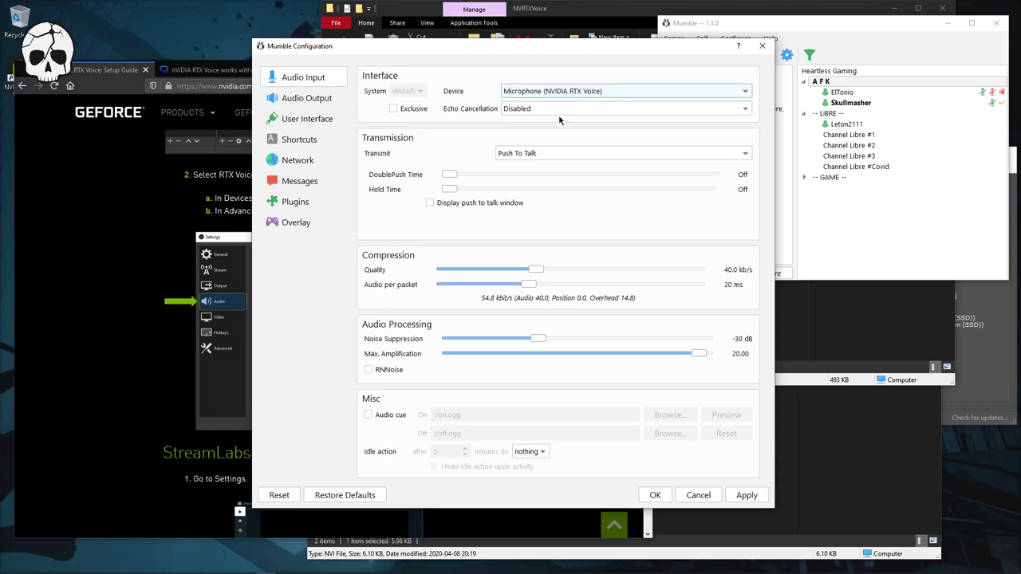
- Set Mumble's audio output device to Speakers (NVIDIA RTX Voice), then apply and close the configuration
click(295, 98)
click(515, 93)
click(518, 132)
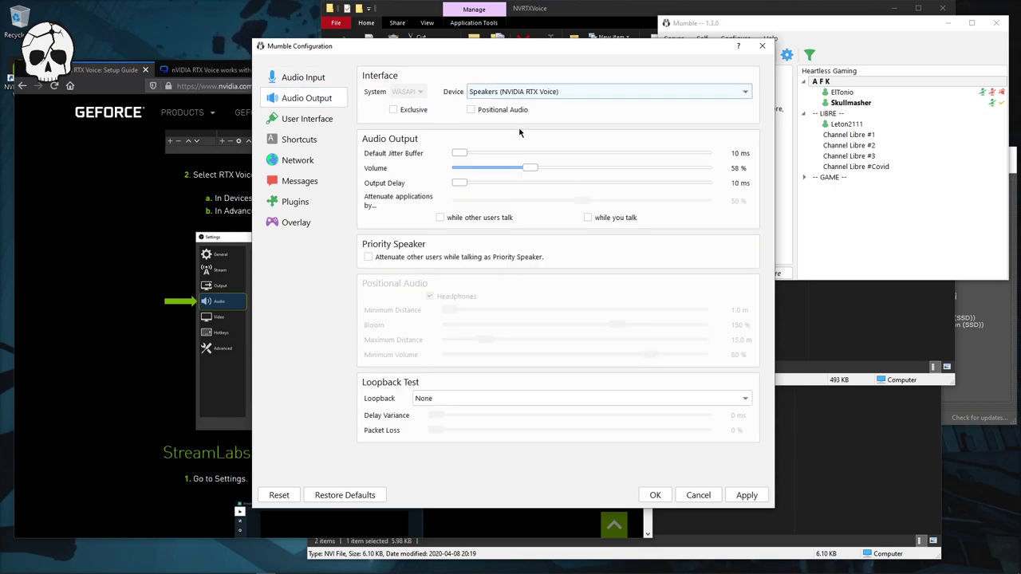
click(746, 495)
click(655, 496)
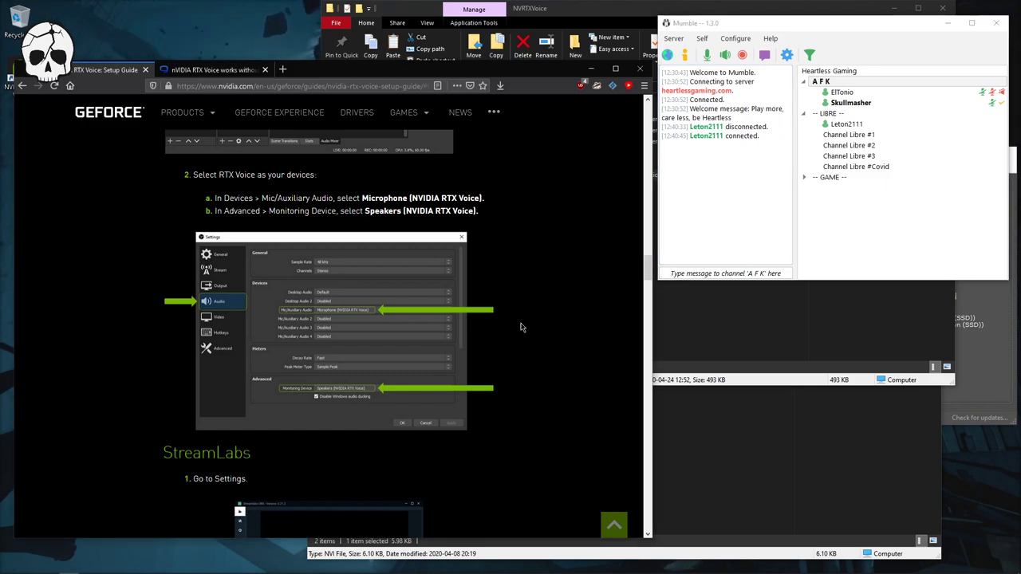
- Look over the setup guide's Discord instructions and the Guru3D forum thread on installing RTX Voice without an RTX GPU
scroll(552, 351, up, 10)
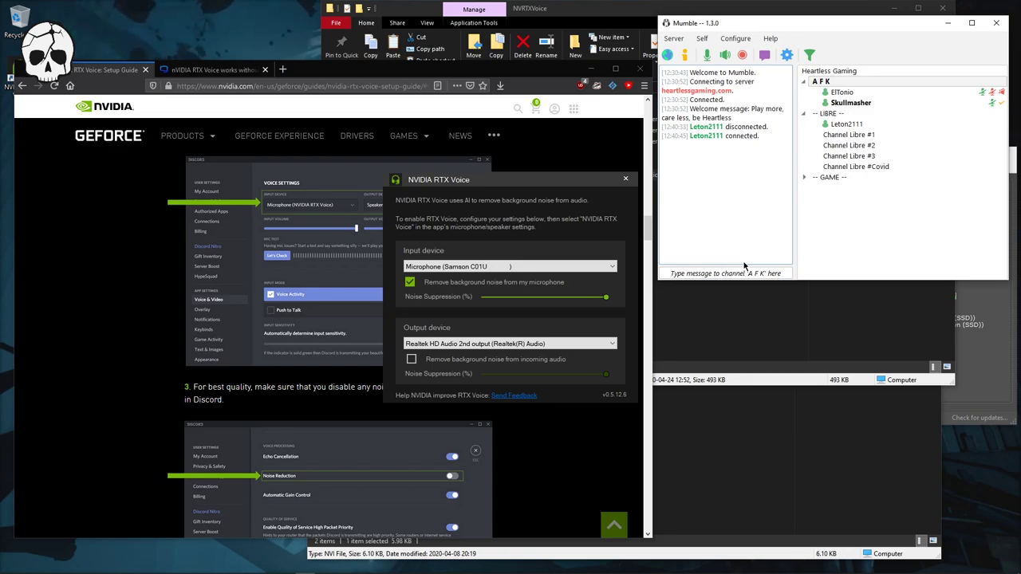
click(211, 69)
scroll(259, 311, down, 3)
scroll(259, 311, up, 2)
scroll(260, 311, up, 1)
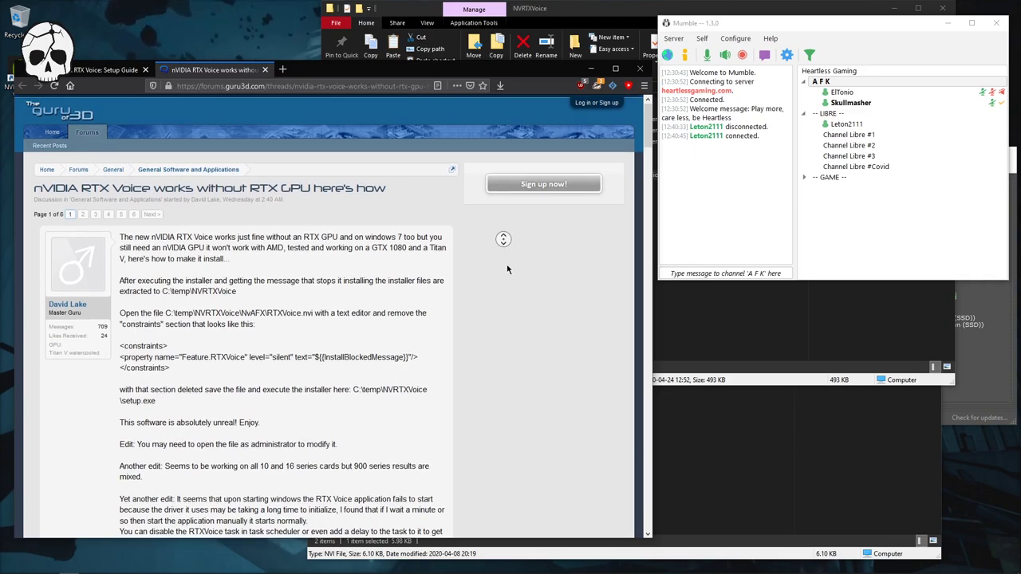
middle_click(550, 478)
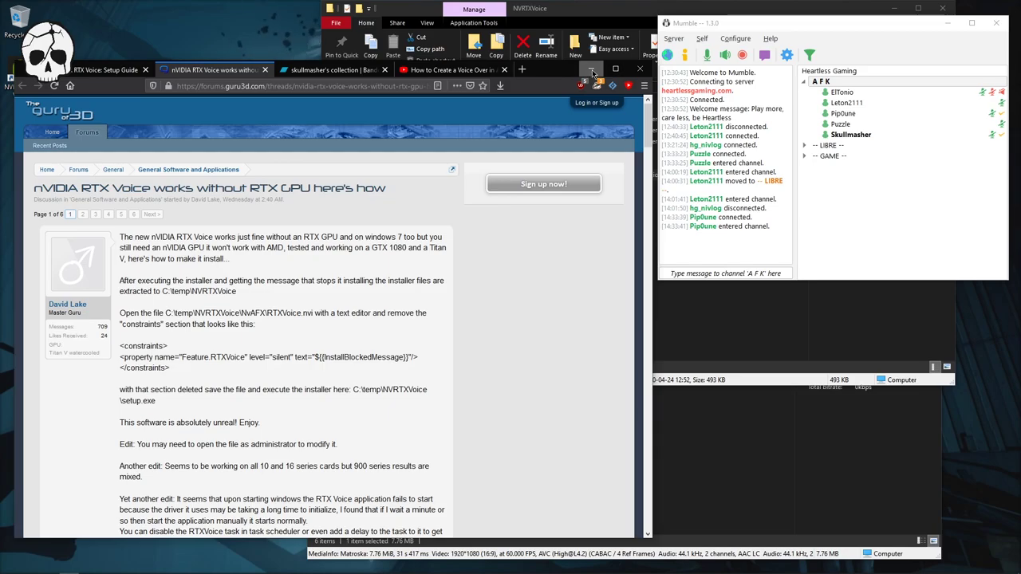
- Minimize the browser, Mumble and the open File Explorer windows to clear the desktop
click(593, 73)
click(947, 22)
click(894, 8)
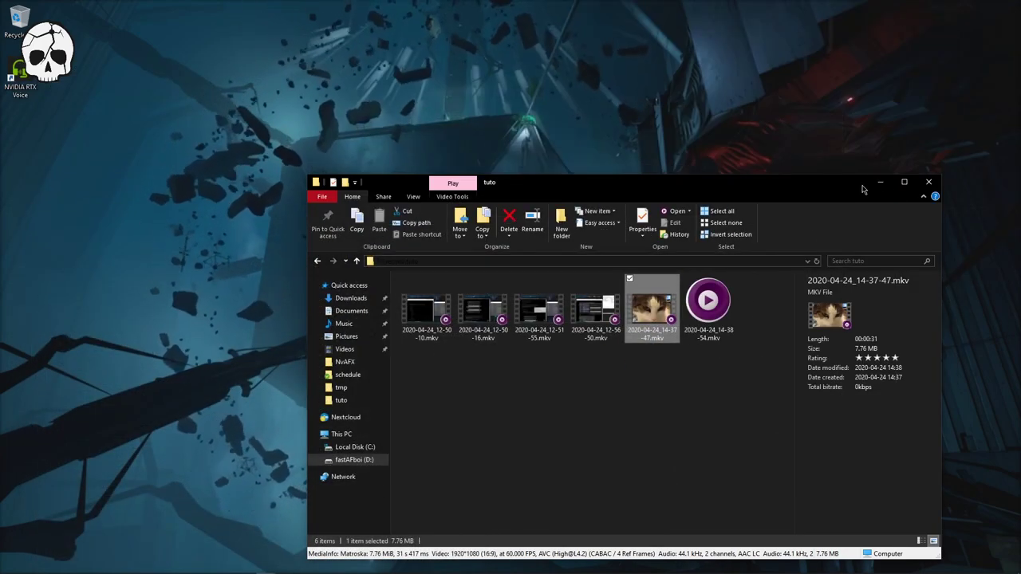
click(880, 182)
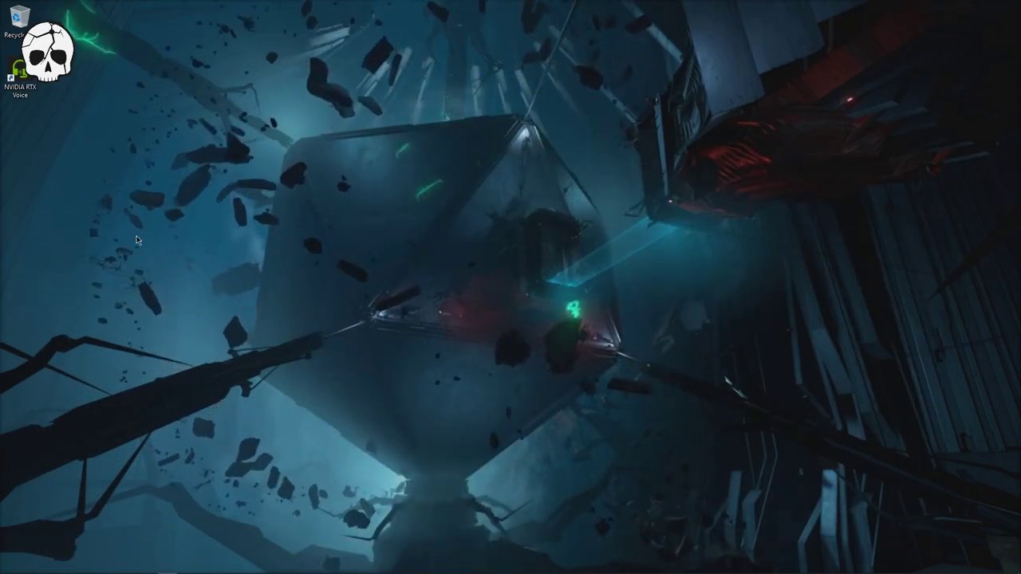